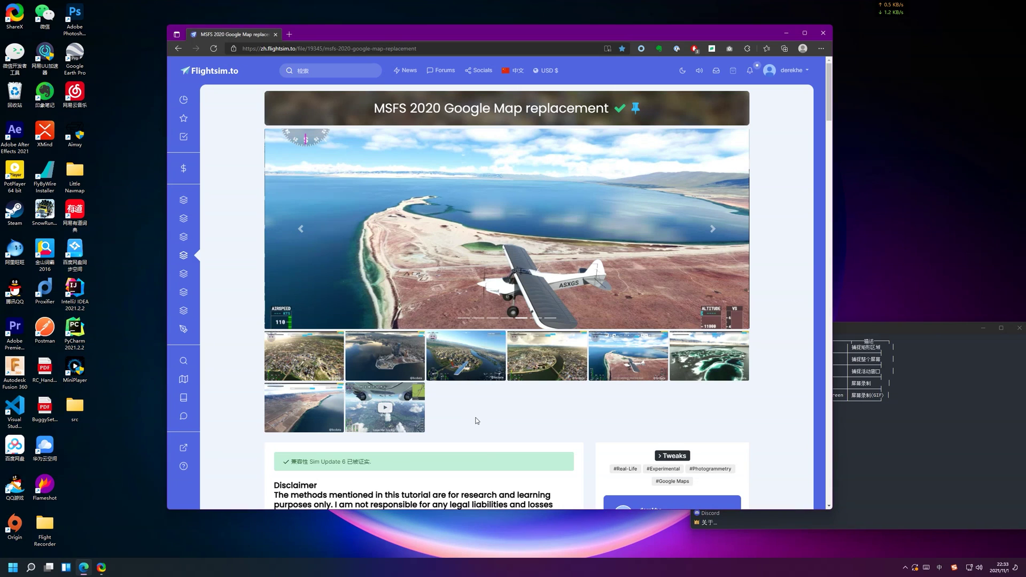
# Step: On the Flightsim.to mod page, download the main file of version 2.2.0
pyautogui.scroll(-2, 481, 420)
pyautogui.scroll(-2, 487, 399)
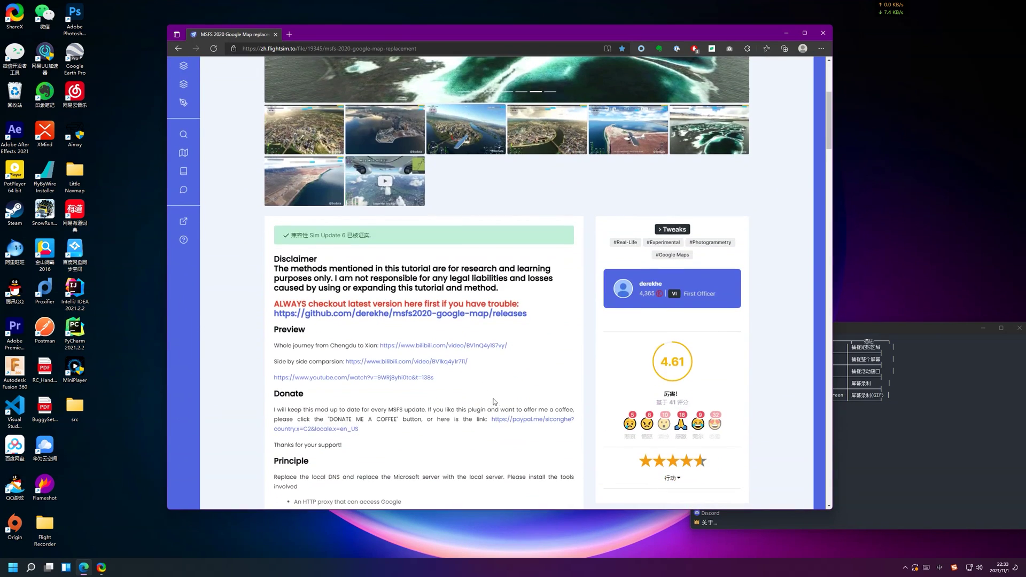
pyautogui.scroll(-12, 466, 391)
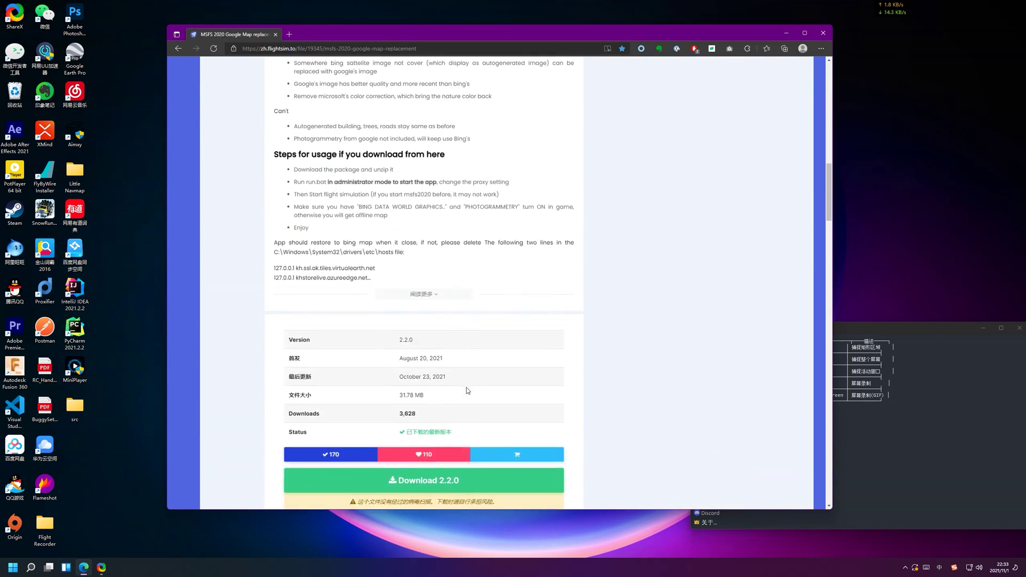
pyautogui.click(435, 373)
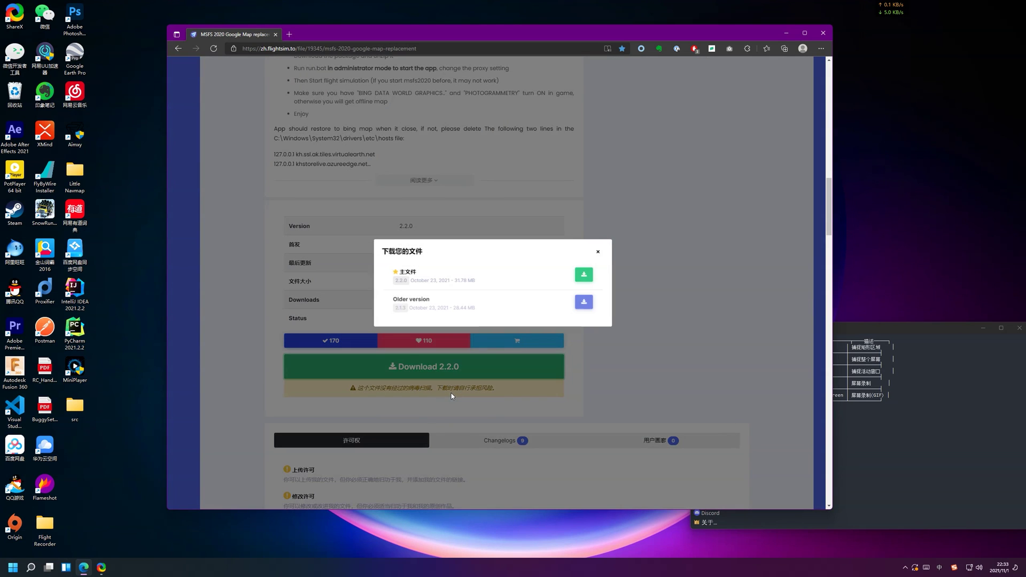
pyautogui.click(493, 273)
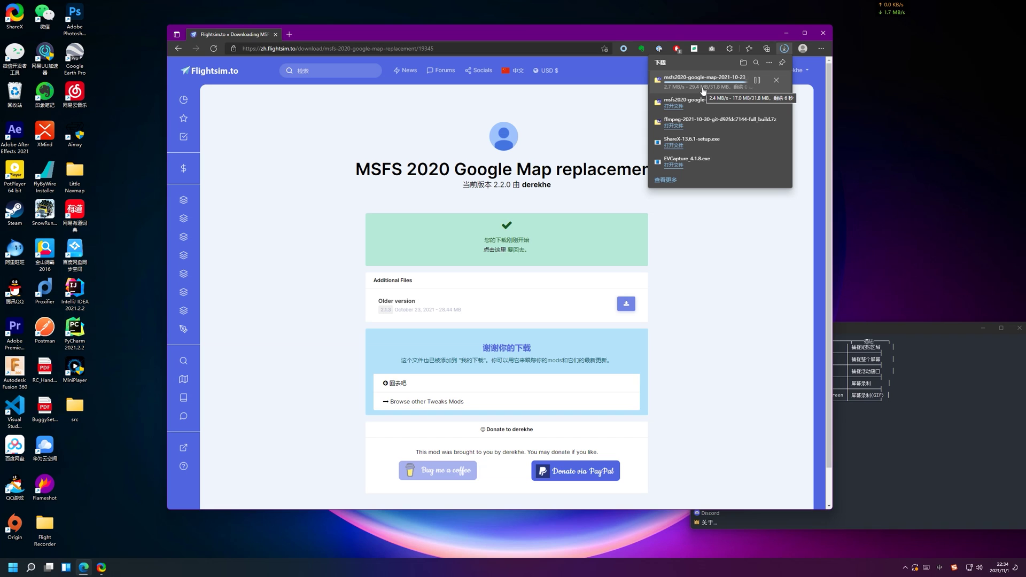
# Step: Open the downloaded msfs2020-google-map zip from the Downloads folder in 7-Zip
pyautogui.click(756, 82)
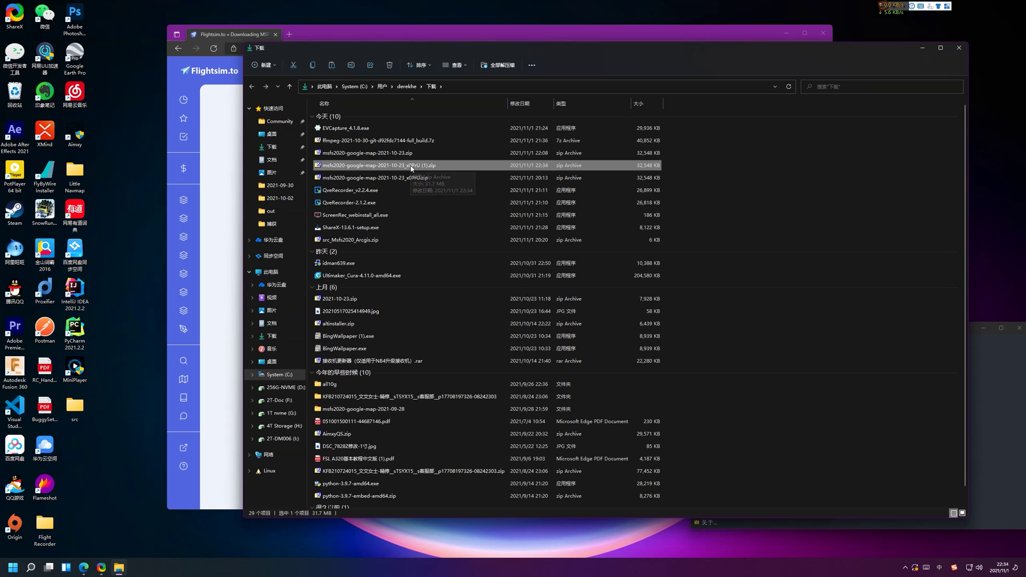
pyautogui.rightClick(412, 169)
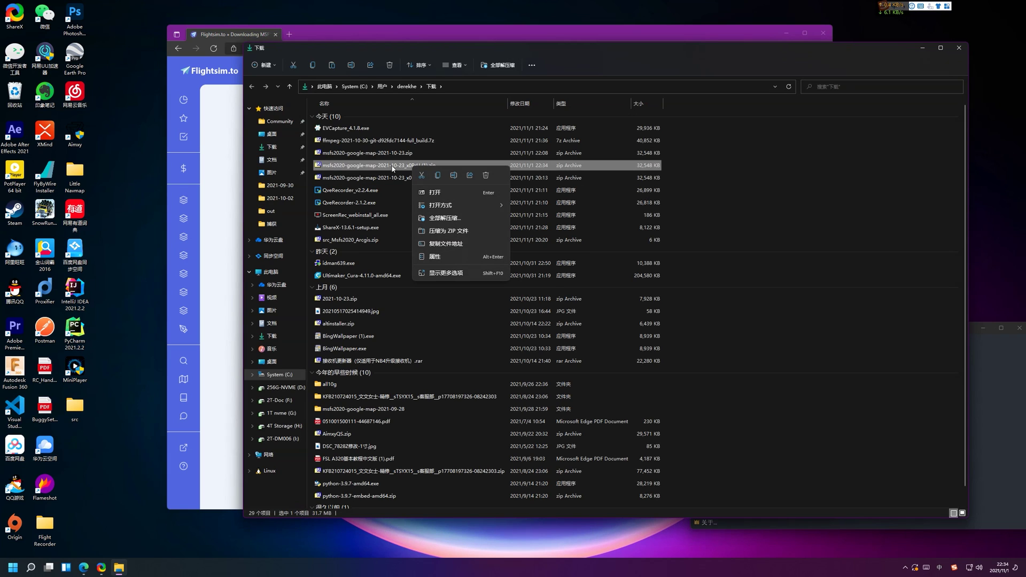
pyautogui.click(436, 196)
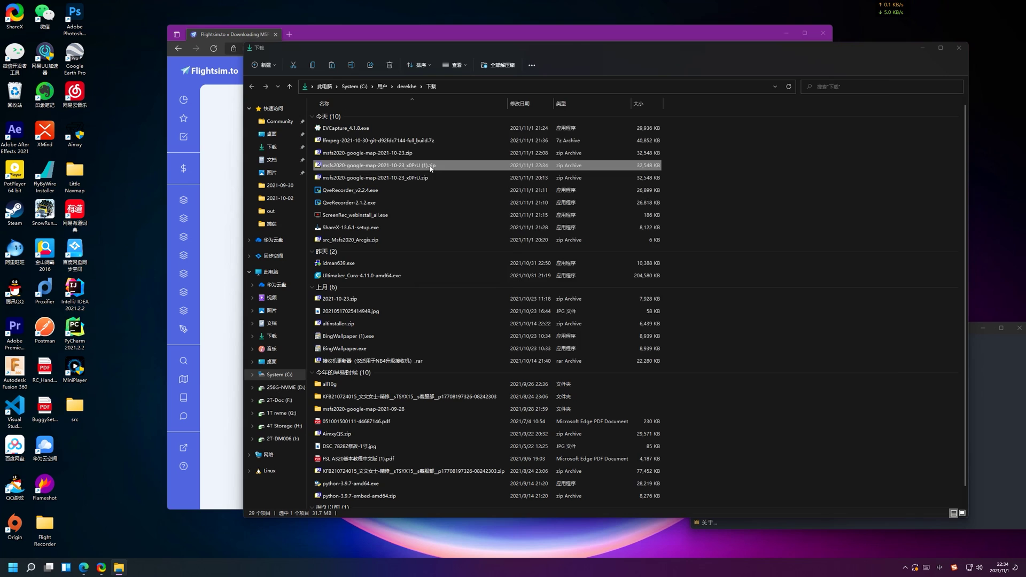
# Step: Extract the whole archive to D:\msfs2020-google-map and close 7-Zip when extraction finishes
pyautogui.click(398, 91)
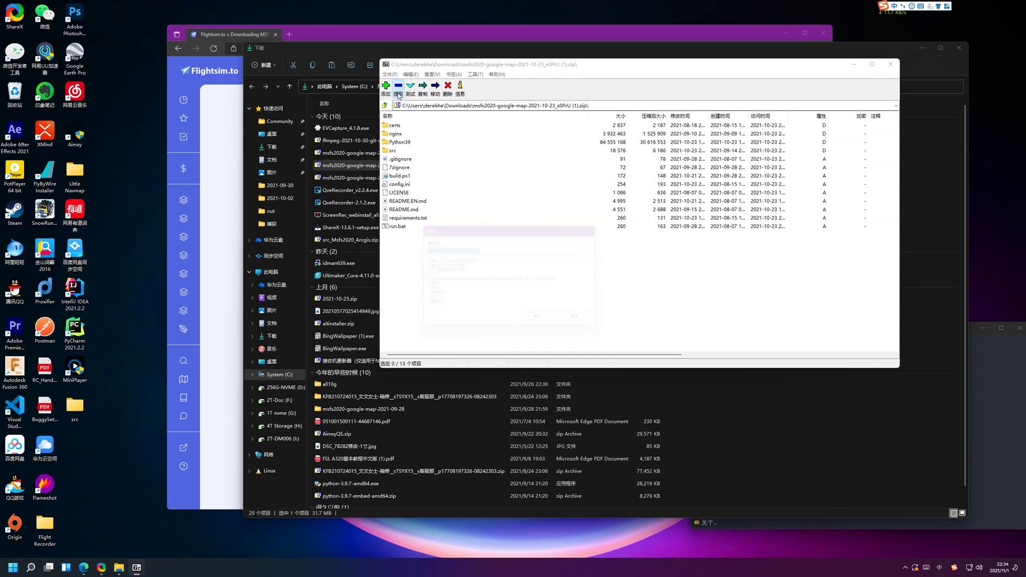
pyautogui.click(588, 249)
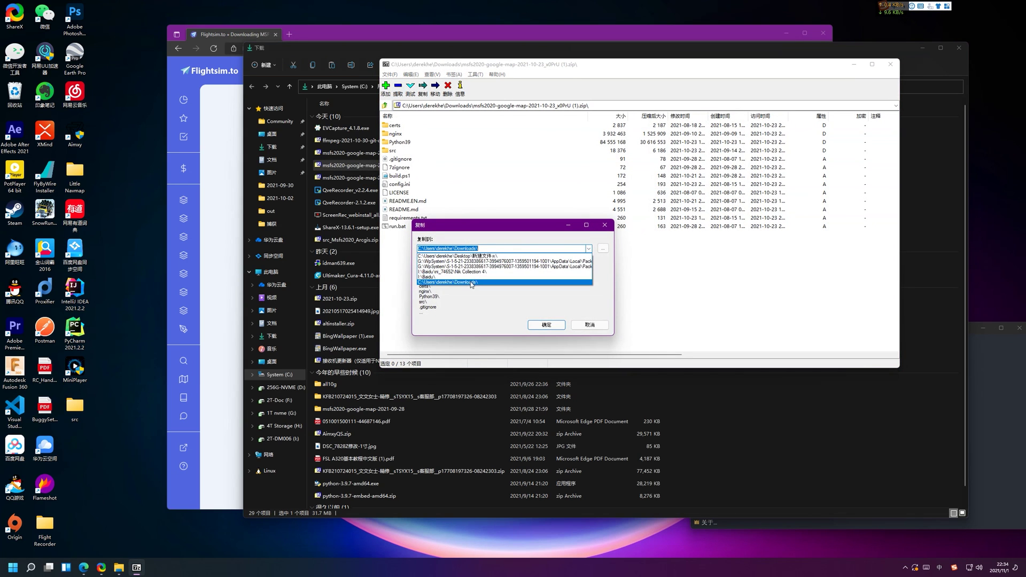
pyautogui.click(493, 248)
pyautogui.write('D:\\msfs2020-google-map')
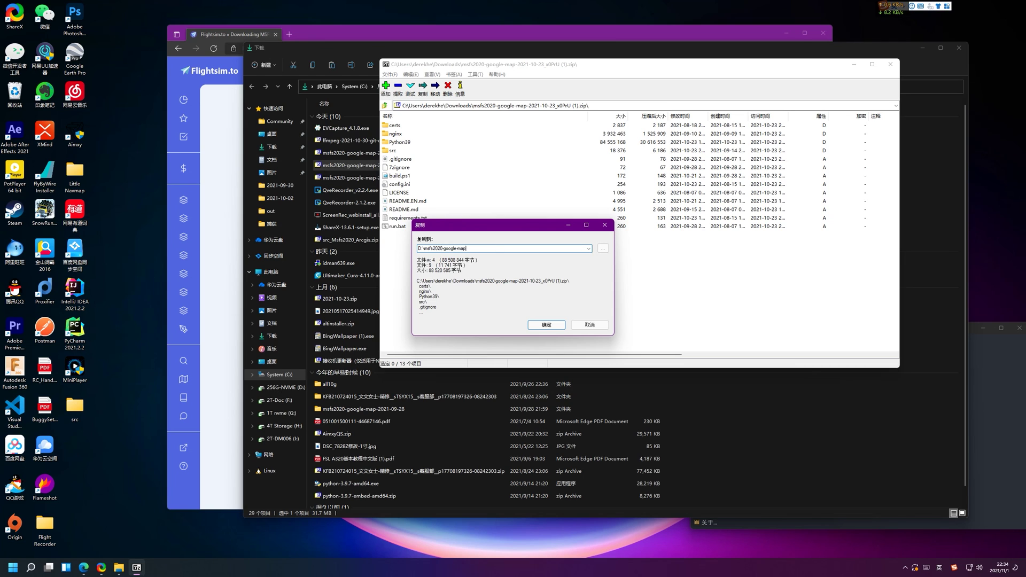
pyautogui.press('Return')
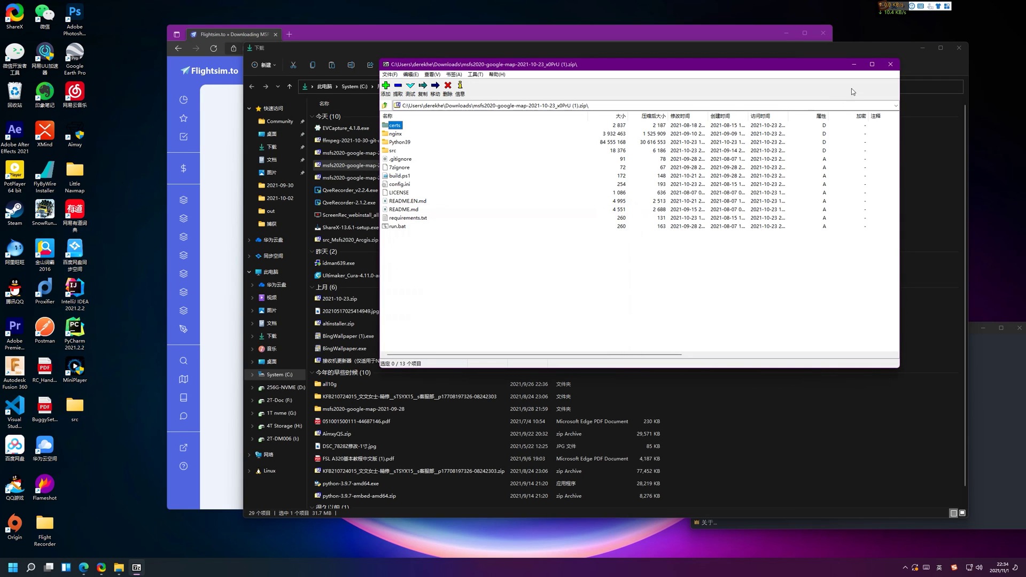
pyautogui.hotkey('alt', 'F4')
# Step: Open the msfs2020-google-map folder on 256G-NVME (D:) and run run.bat
pyautogui.click(286, 387)
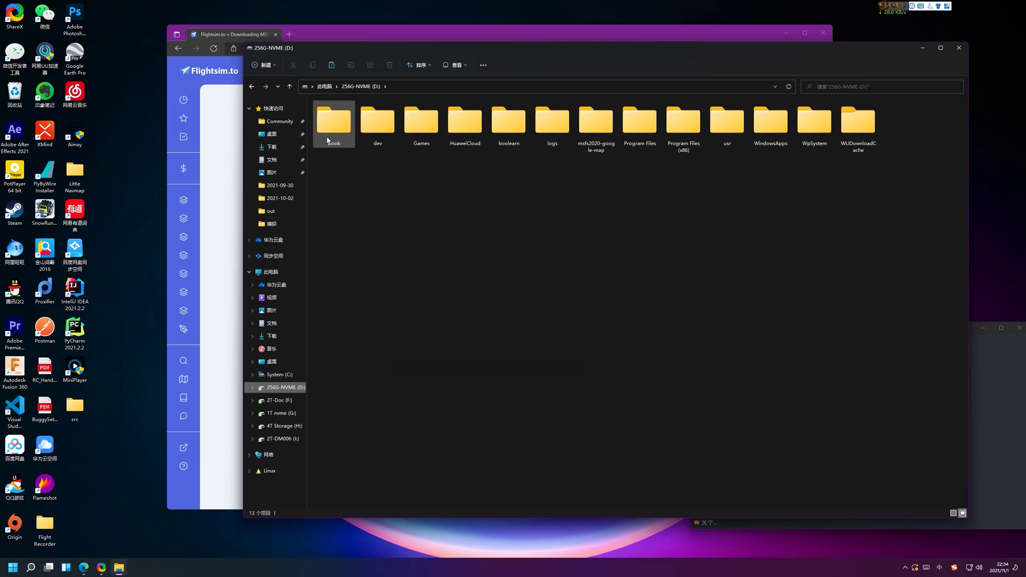
pyautogui.doubleClick(594, 128)
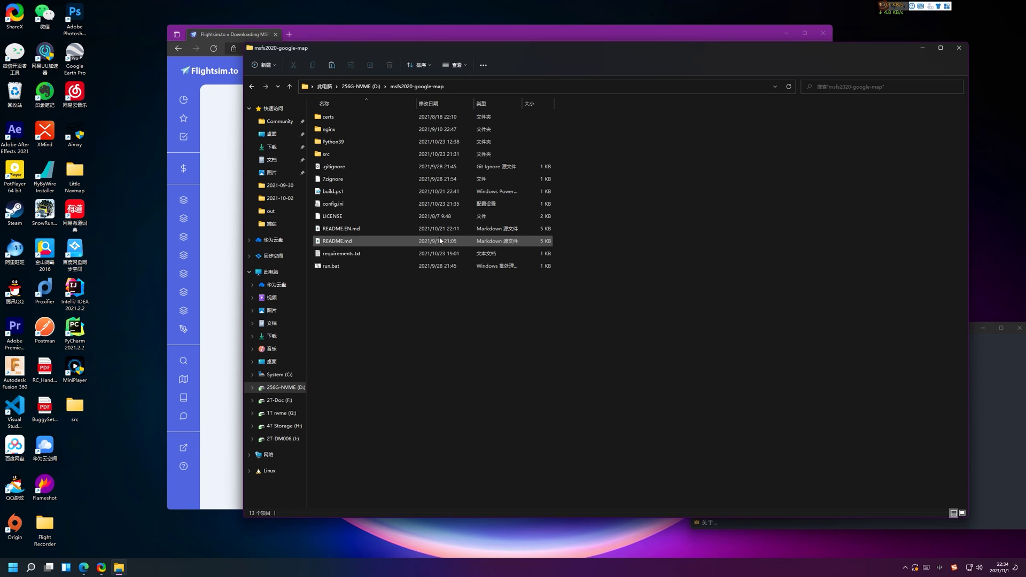
pyautogui.click(786, 33)
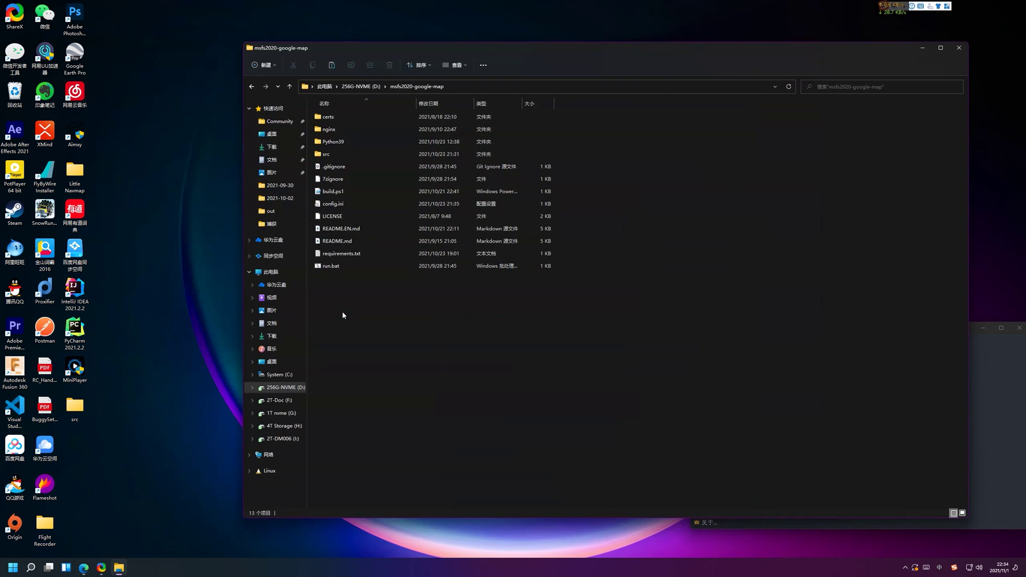
pyautogui.rightClick(336, 267)
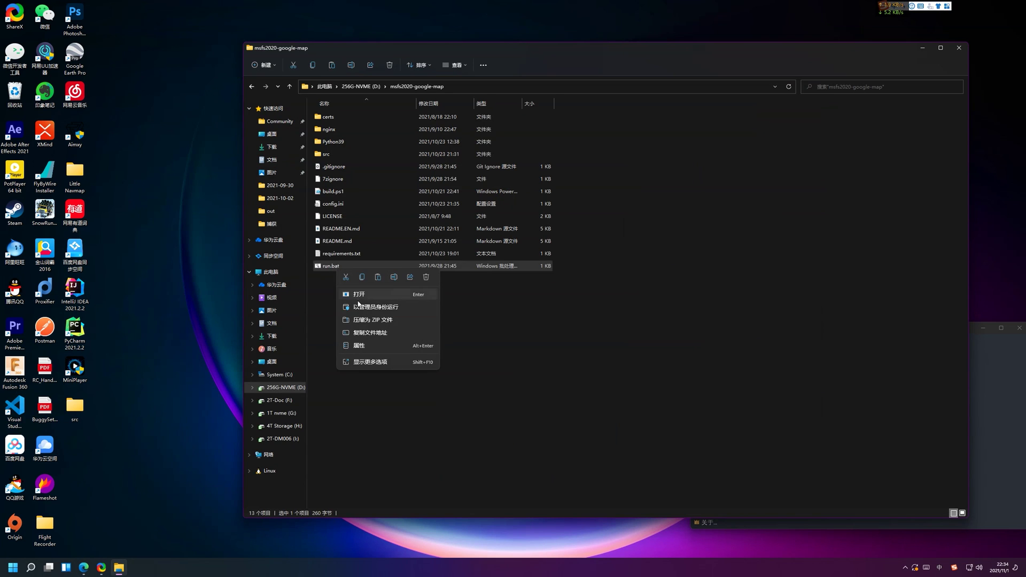
pyautogui.click(361, 307)
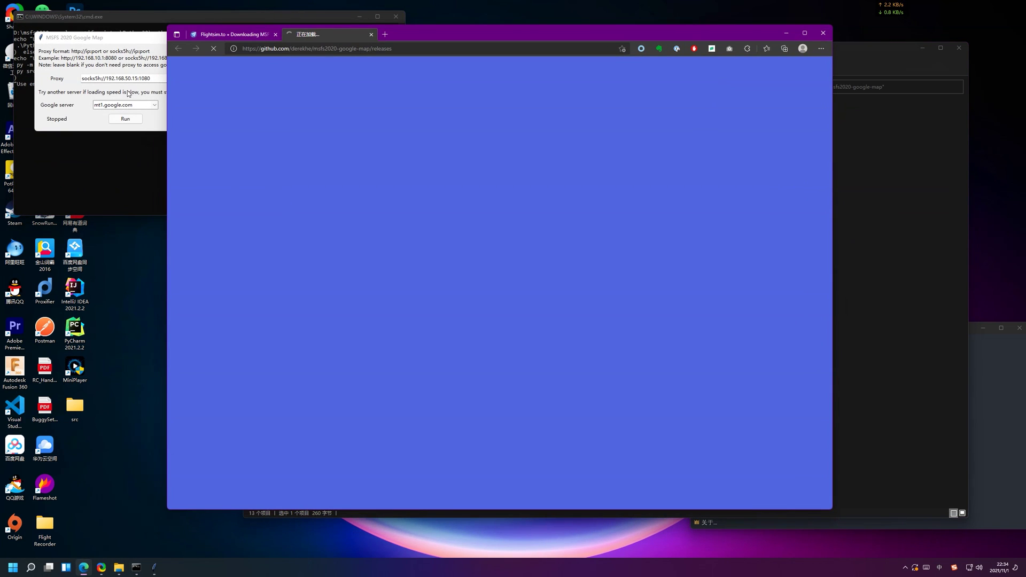
# Step: Dismiss the proxy test result message and start the Google Map server
pyautogui.click(128, 94)
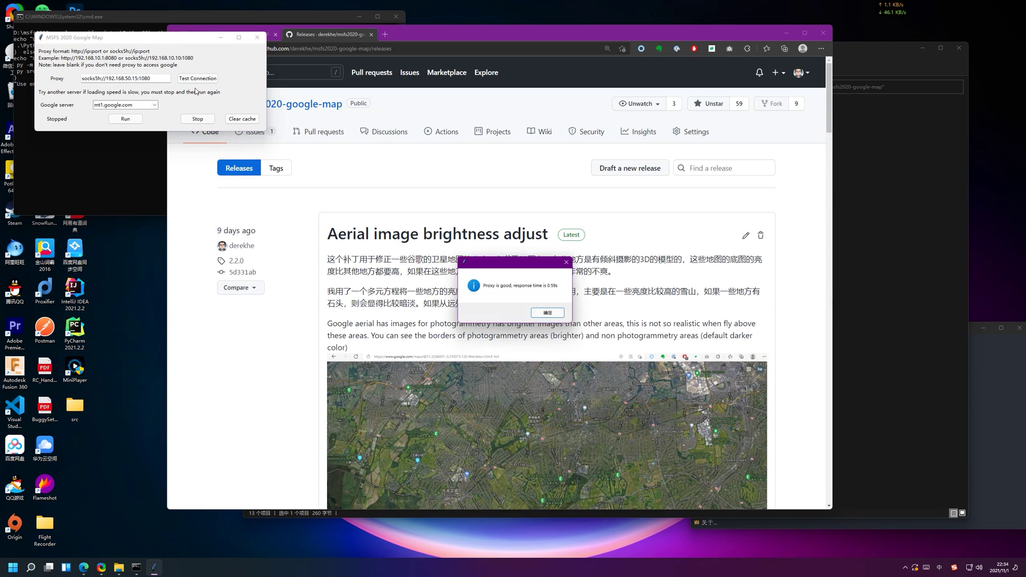
pyautogui.click(549, 315)
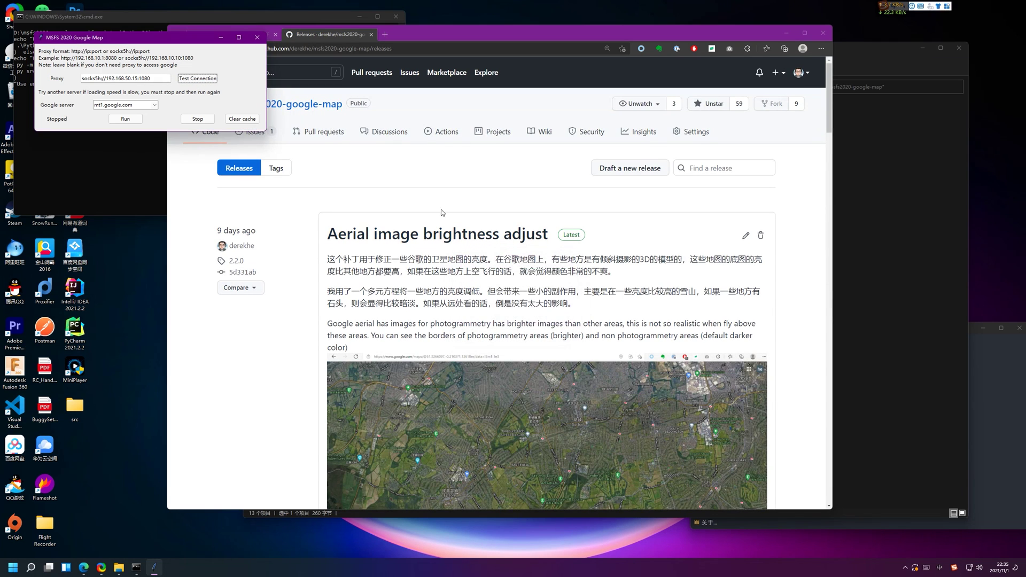
pyautogui.click(788, 34)
pyautogui.click(134, 119)
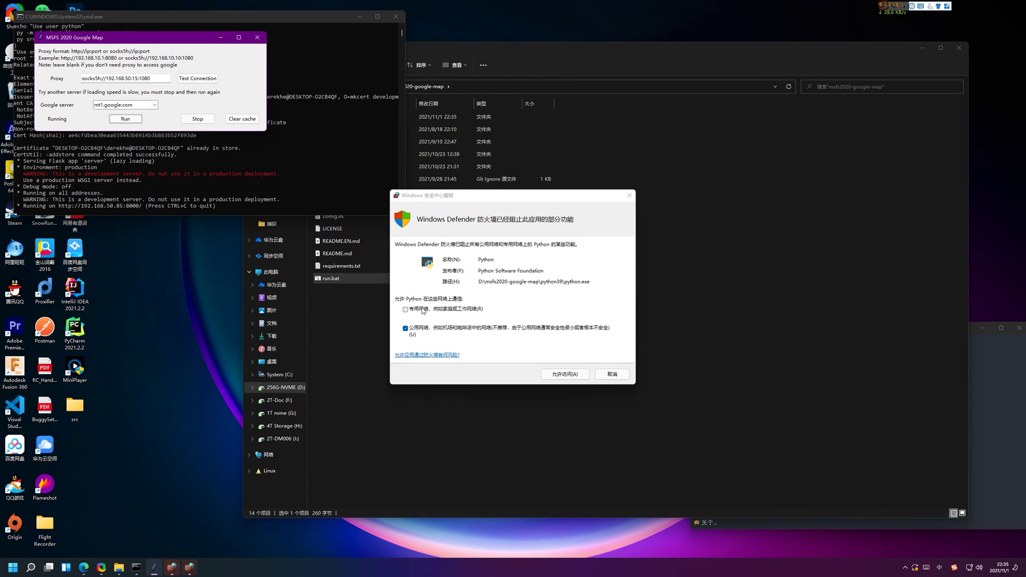
# Step: Allow Python and nginx.exe through the Windows firewall, then close the mod's folder window
pyautogui.click(575, 376)
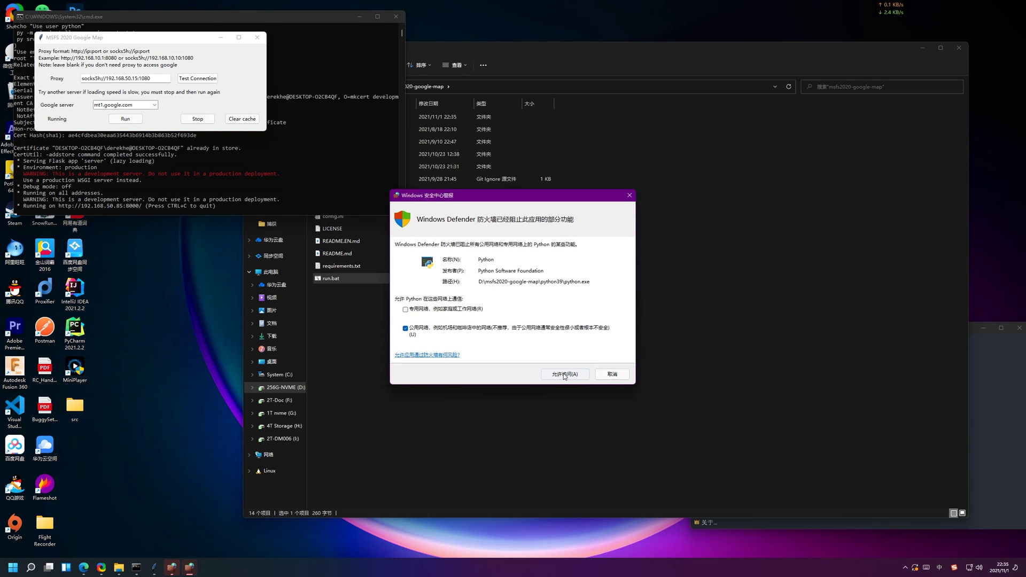
pyautogui.click(565, 376)
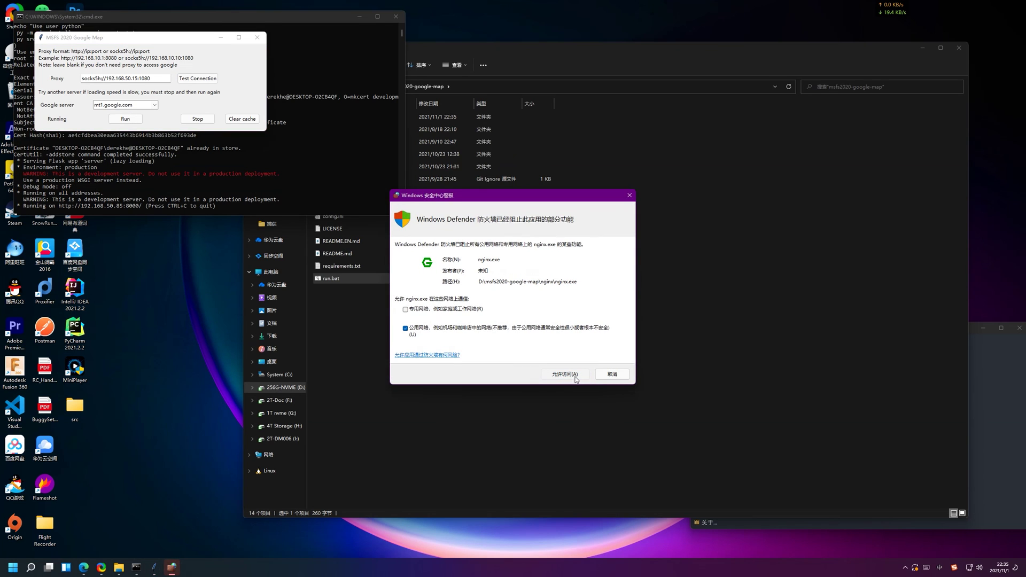
pyautogui.click(576, 378)
pyautogui.click(272, 187)
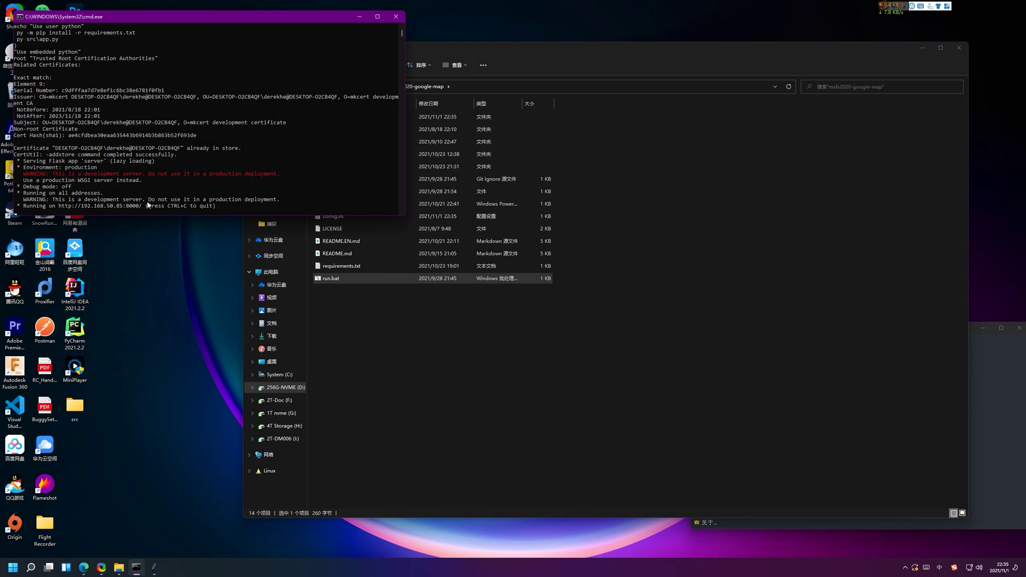
pyautogui.click(961, 47)
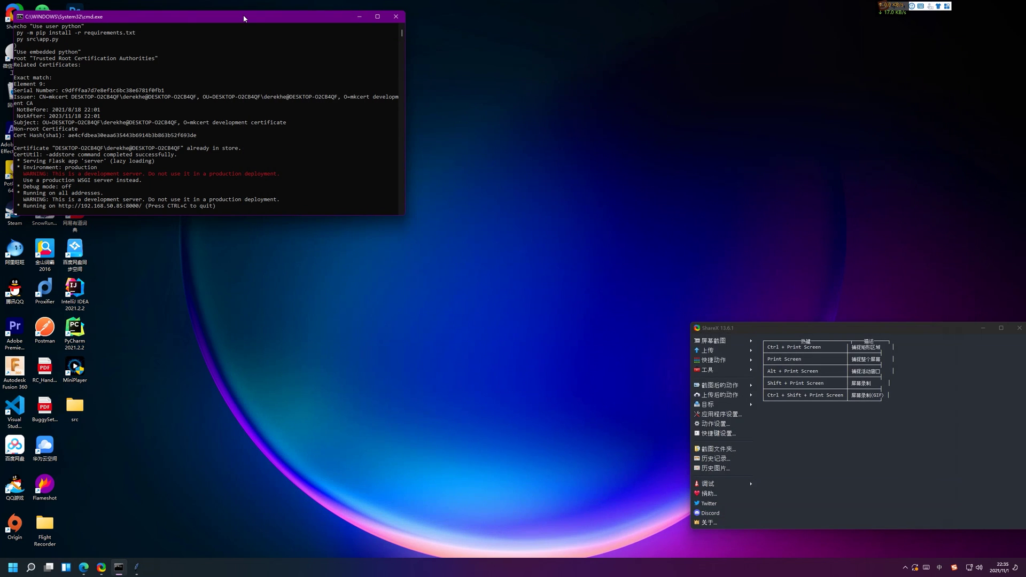
# Step: Center the console and Google Map windows, launch UU via 'wy', and accelerate Flight Simulator
pyautogui.moveTo(244, 18); pyautogui.dragTo(503, 98)
pyautogui.moveTo(107, 36); pyautogui.dragTo(355, 45)
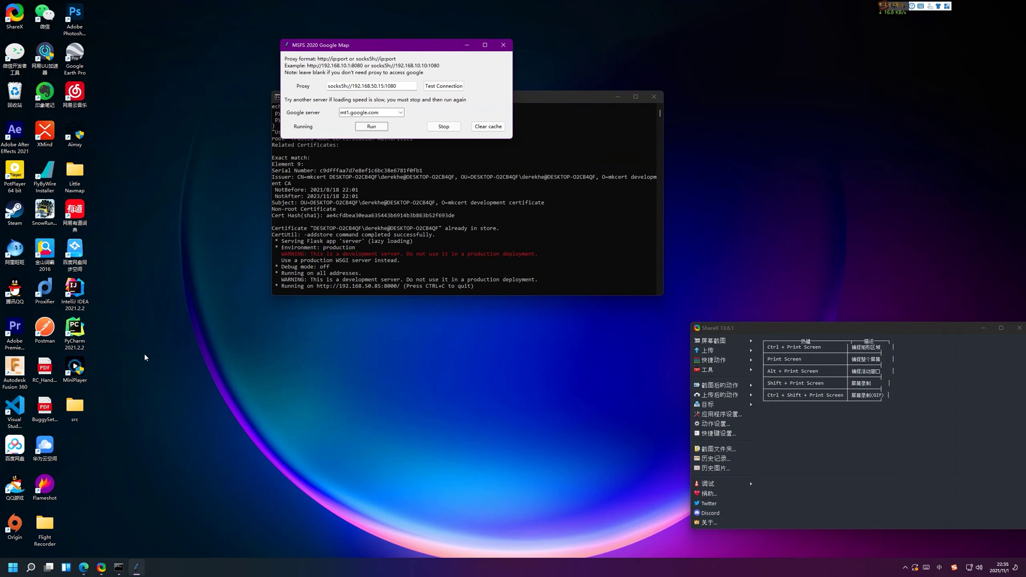
pyautogui.press('super')
pyautogui.write('wy')
pyautogui.press('Return')
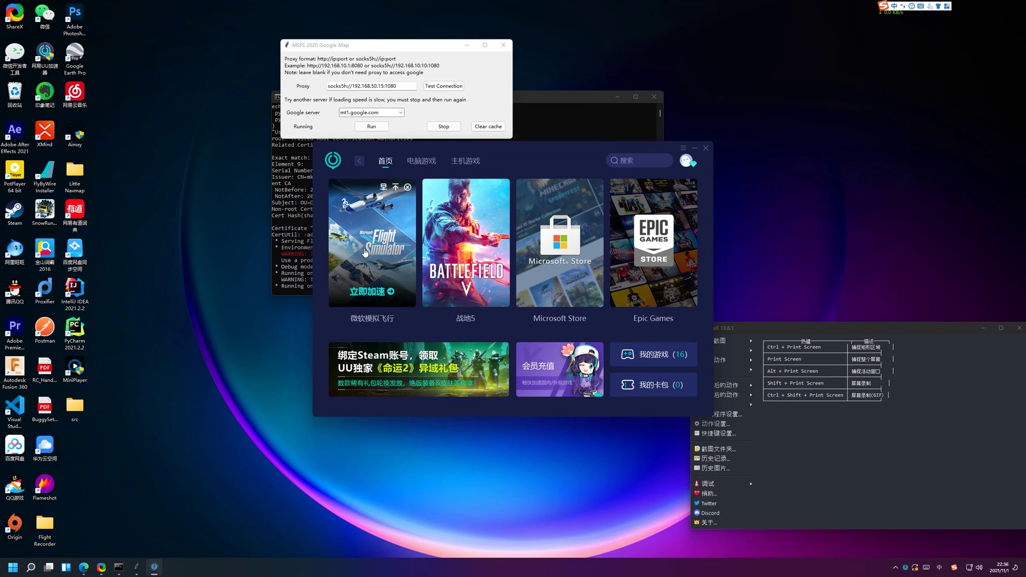
pyautogui.click(367, 294)
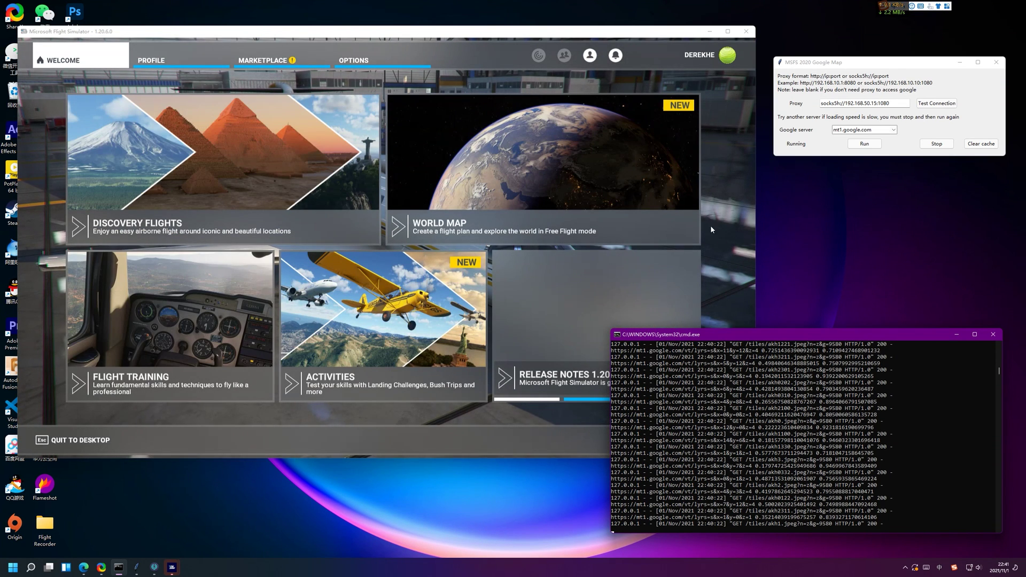
# Step: Open the World Map, move the time toward daylight, and zoom into China past Rongchang District
pyautogui.click(711, 226)
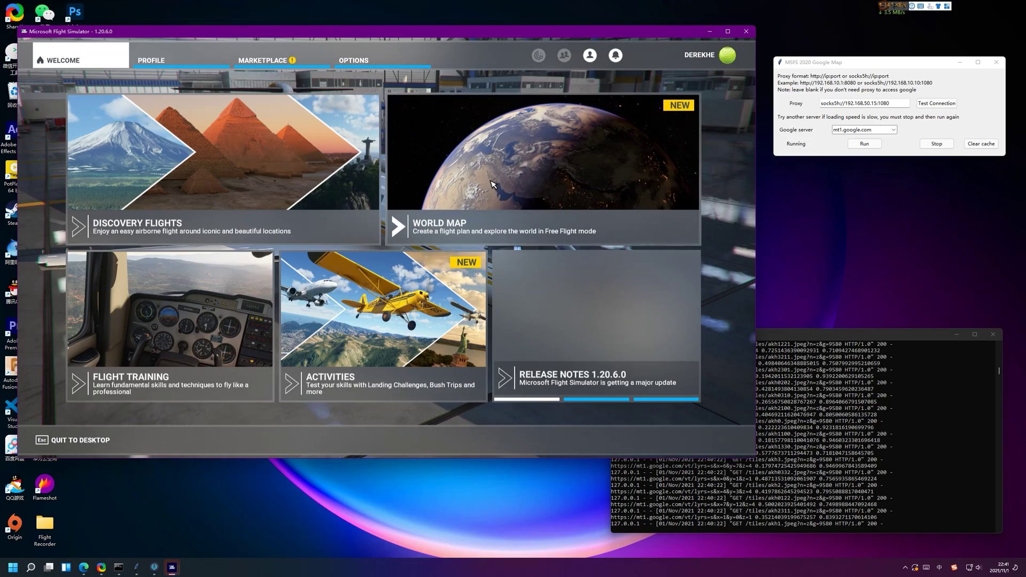
pyautogui.click(494, 187)
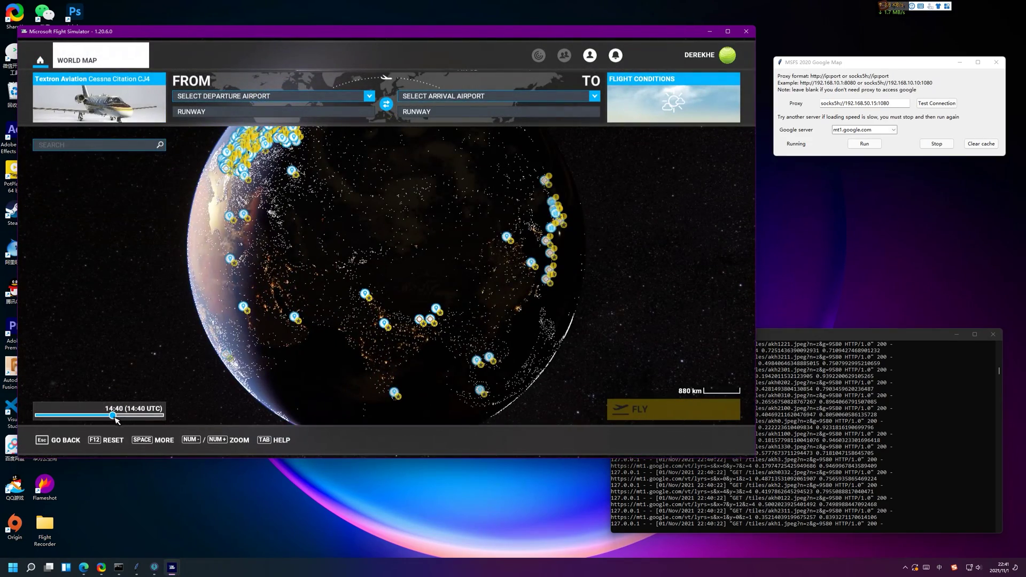
pyautogui.moveTo(112, 415); pyautogui.dragTo(62, 416)
pyautogui.scroll(3, 404, 293)
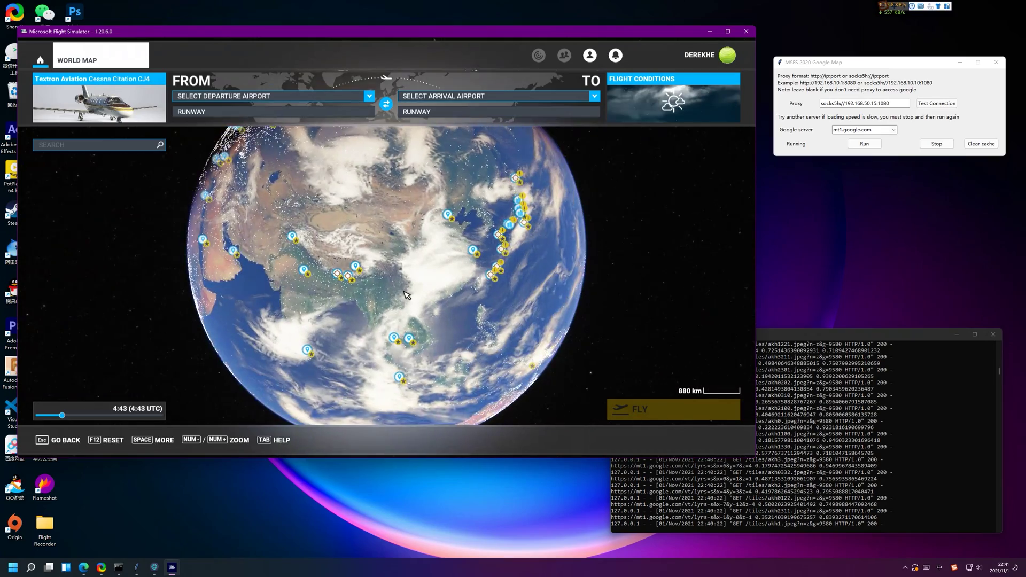
pyautogui.scroll(5, 404, 293)
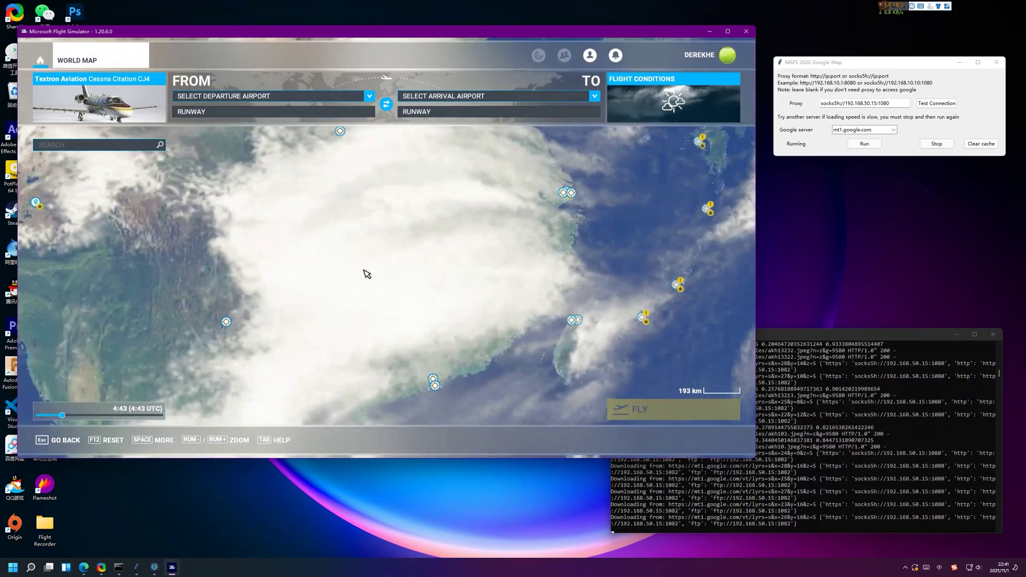
pyautogui.moveTo(367, 274)
pyautogui.mouseDown()
pyautogui.moveTo(403, 344)
pyautogui.moveTo(416, 289)
pyautogui.mouseUp()
pyautogui.scroll(10, 431, 273)
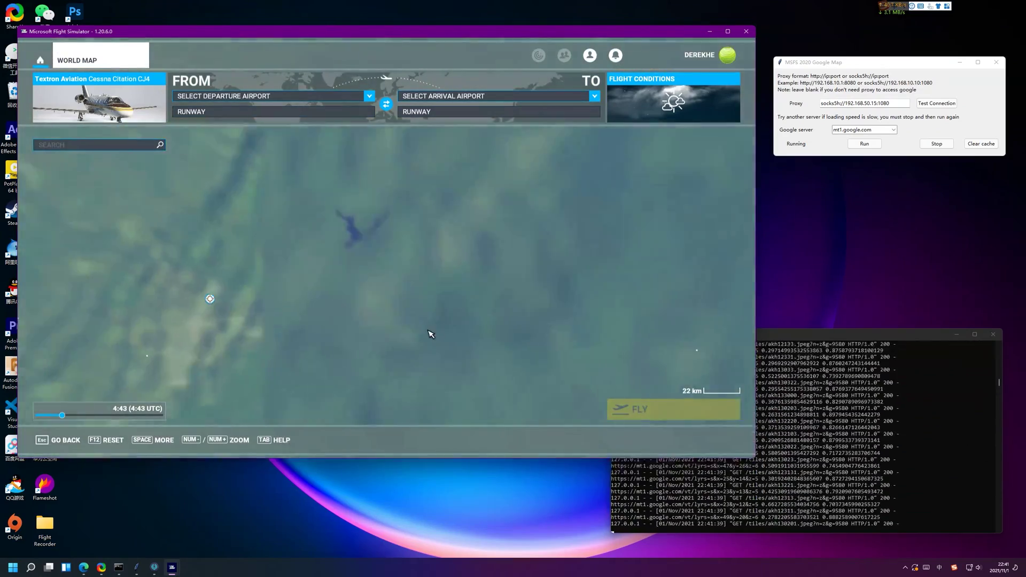
pyautogui.moveTo(268, 350); pyautogui.dragTo(417, 279)
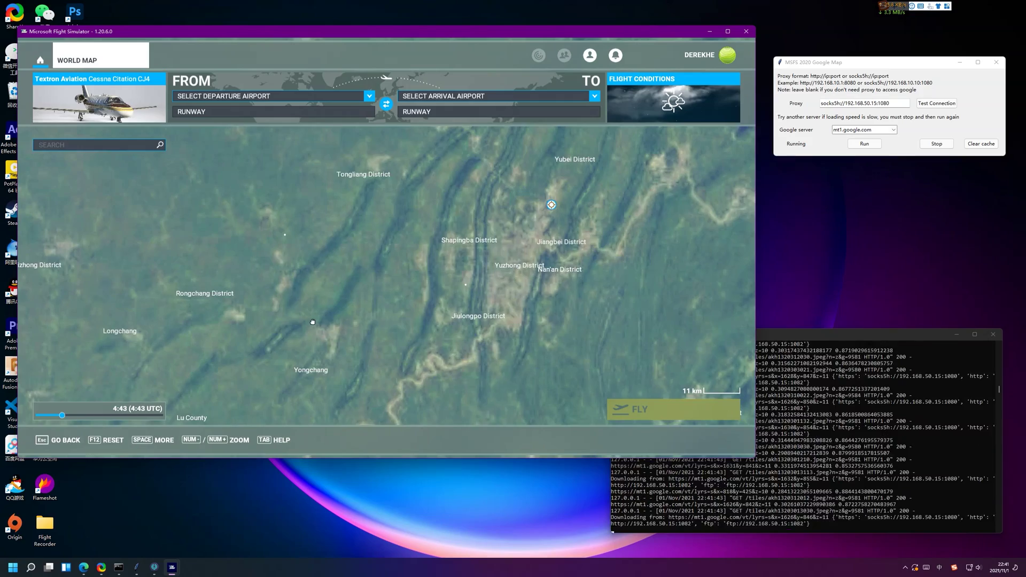
pyautogui.moveTo(363, 315); pyautogui.dragTo(512, 286)
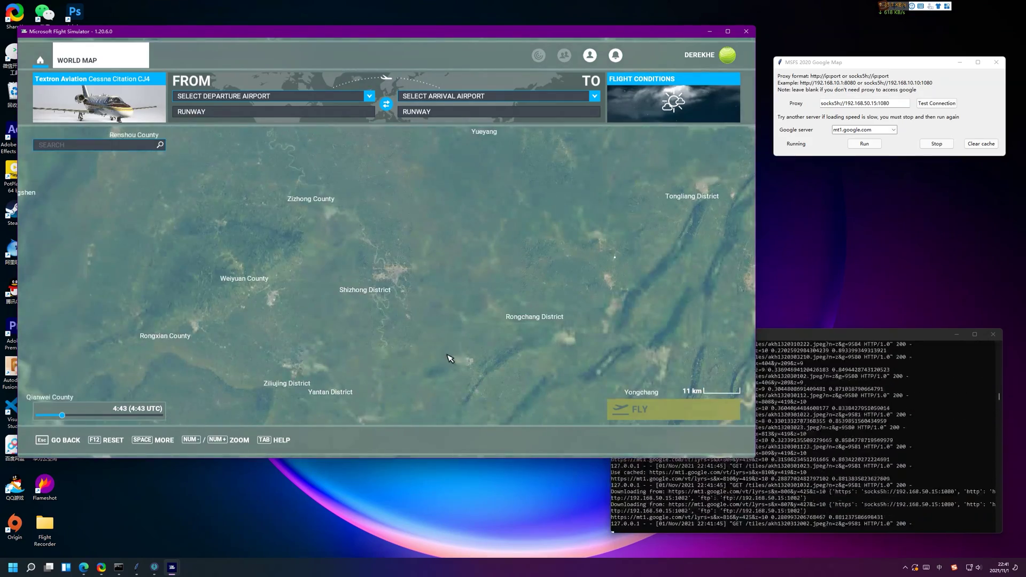
pyautogui.scroll(5, 396, 277)
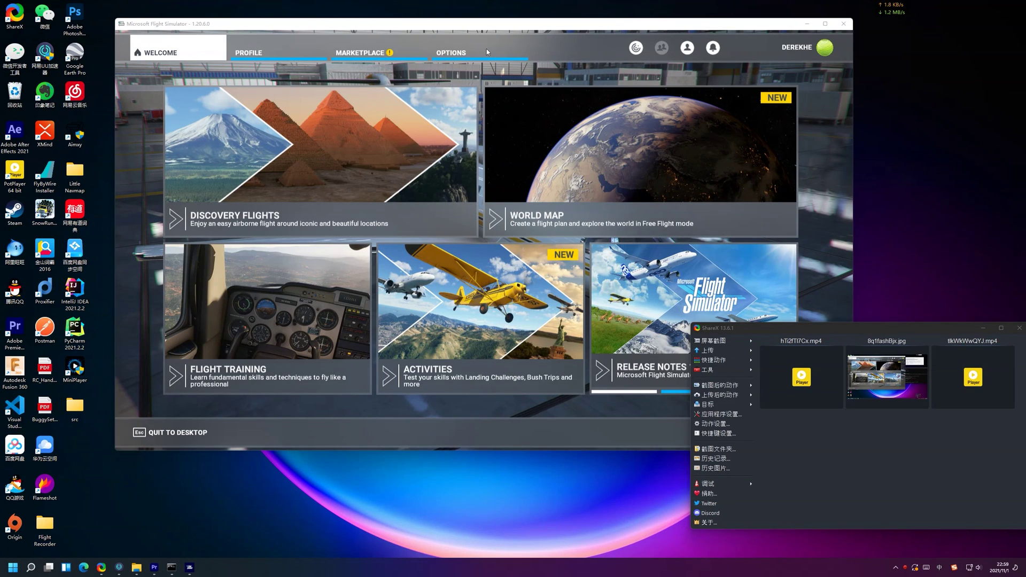
# Step: Open General Options > Data and scroll to Rolling Cache Settings to confirm Rolling Cache is Off
pyautogui.click(486, 49)
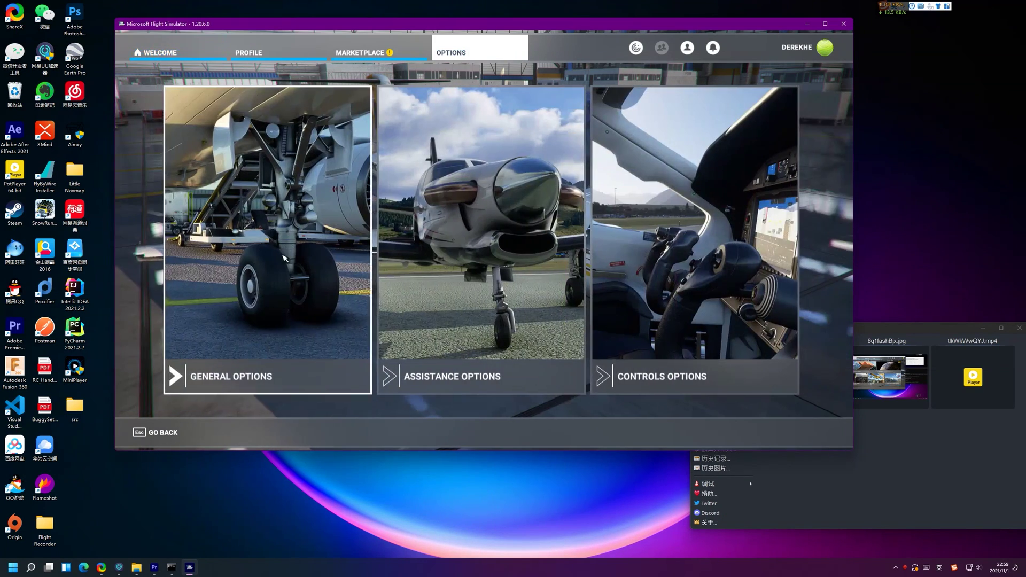
pyautogui.click(251, 307)
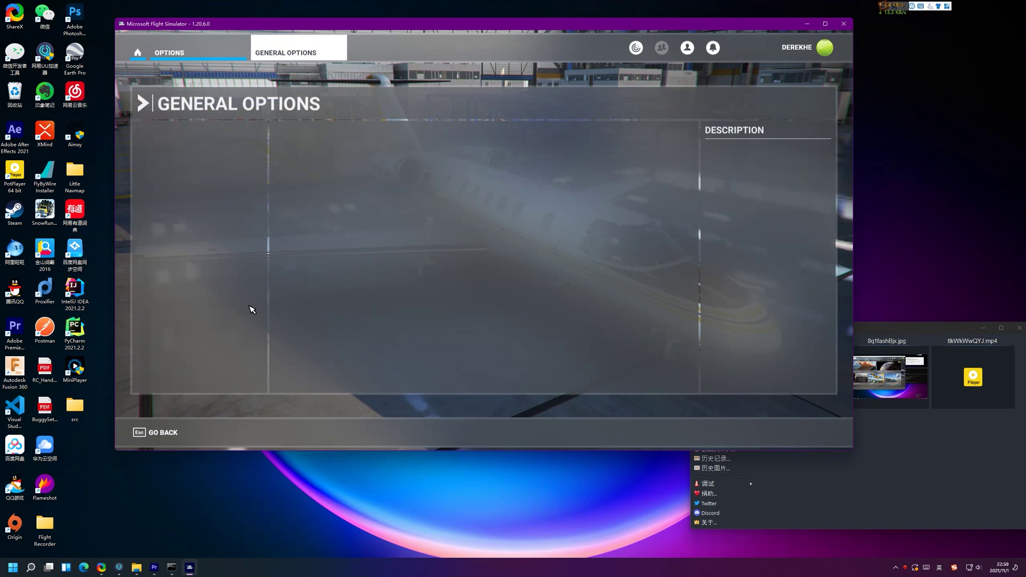
pyautogui.click(172, 218)
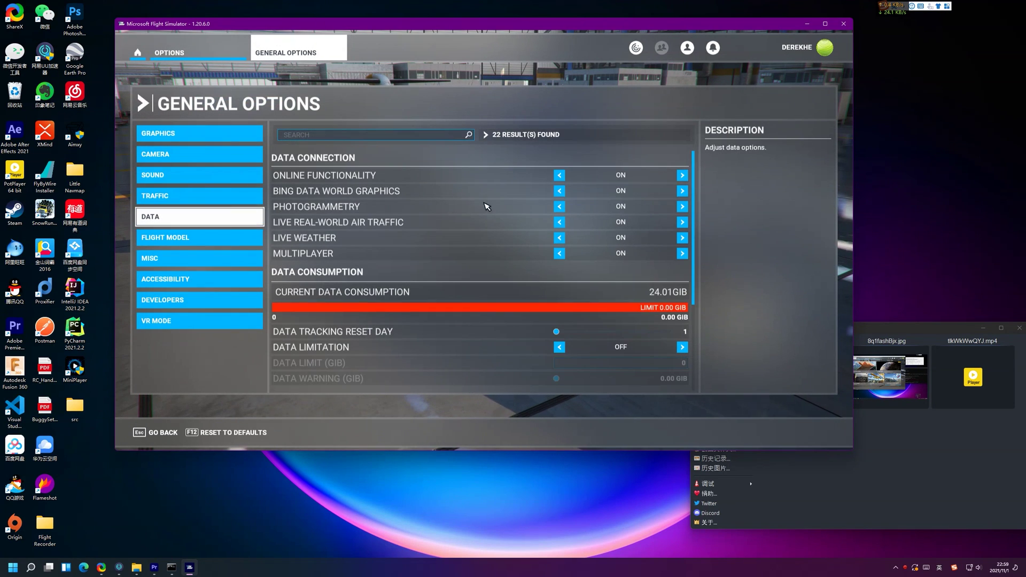
pyautogui.scroll(-5, 599, 340)
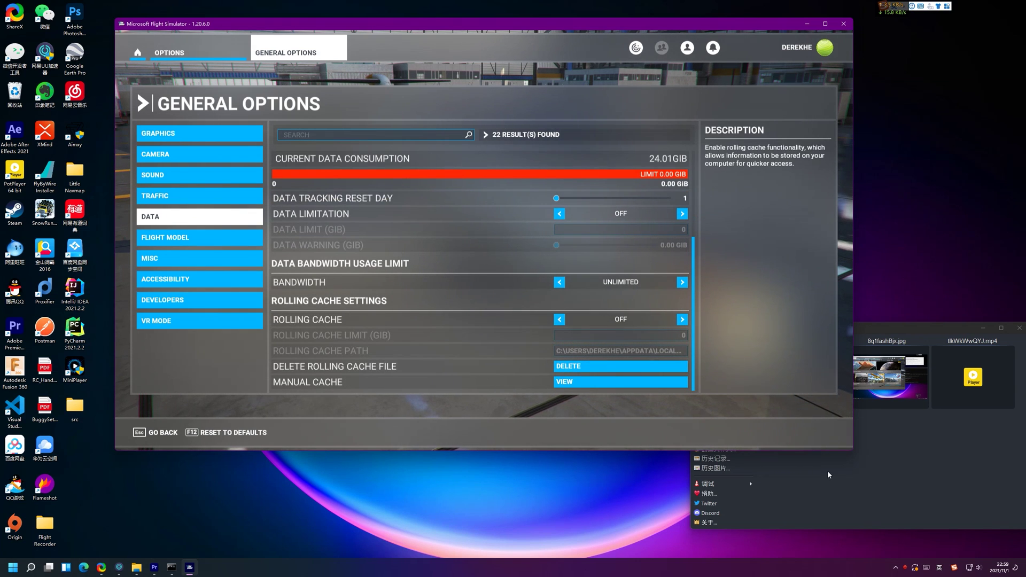
pyautogui.click(864, 476)
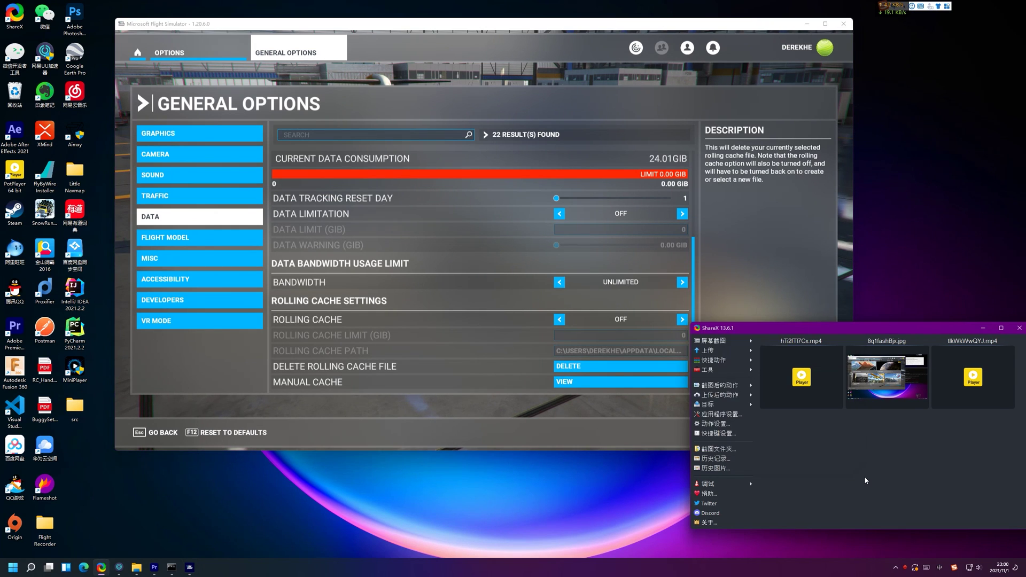